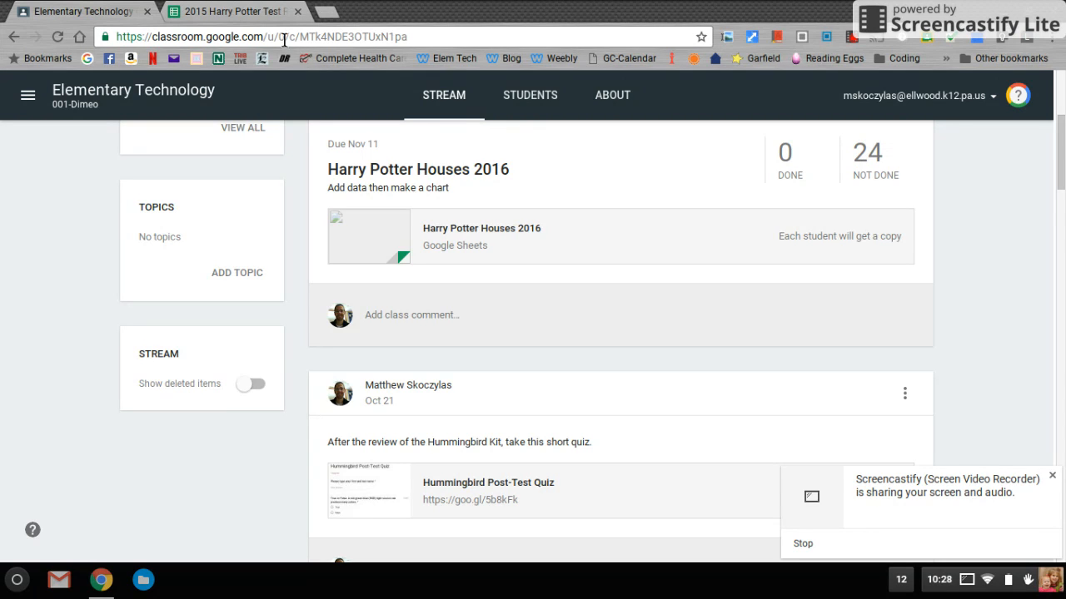
# Open Sheet 1 of the 2015 Harry Potter Test Results spreadsheet and examine its example columns, rows and bordered cells.
pyautogui.click(249, 14)
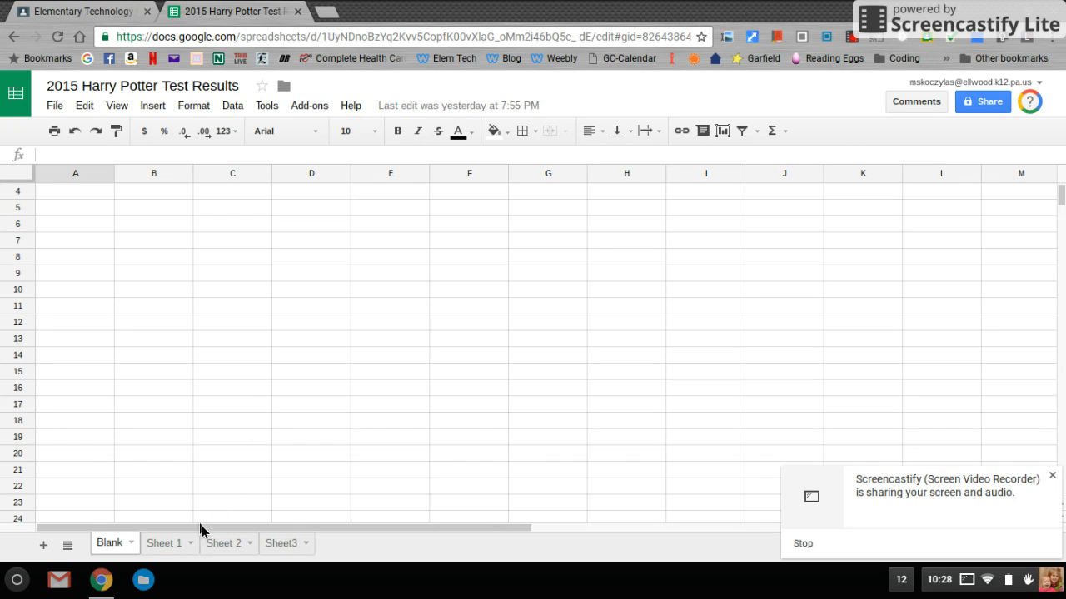
pyautogui.click(180, 547)
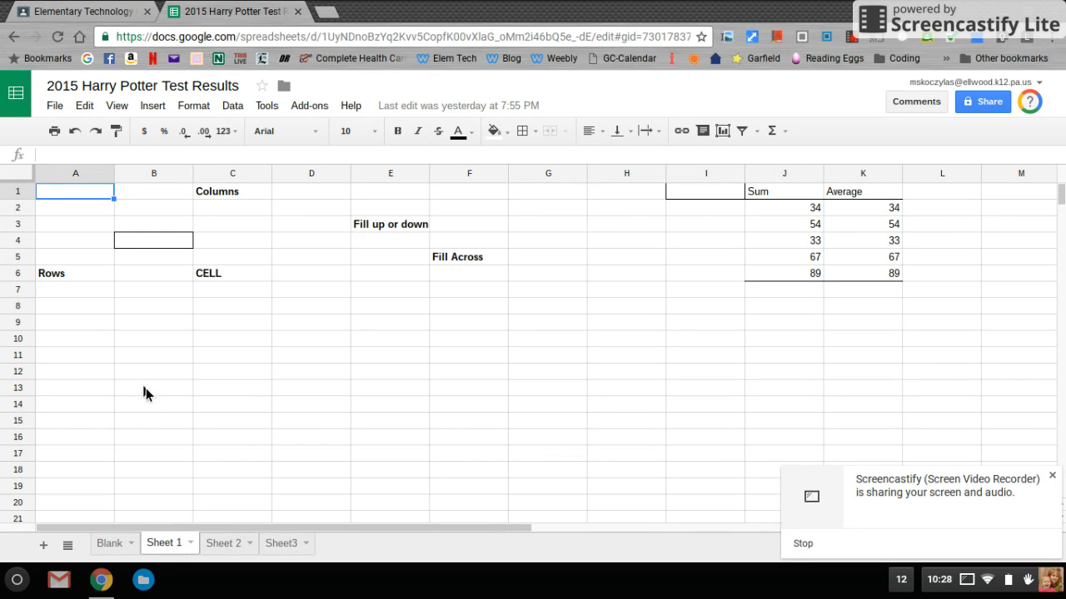
pyautogui.click(234, 179)
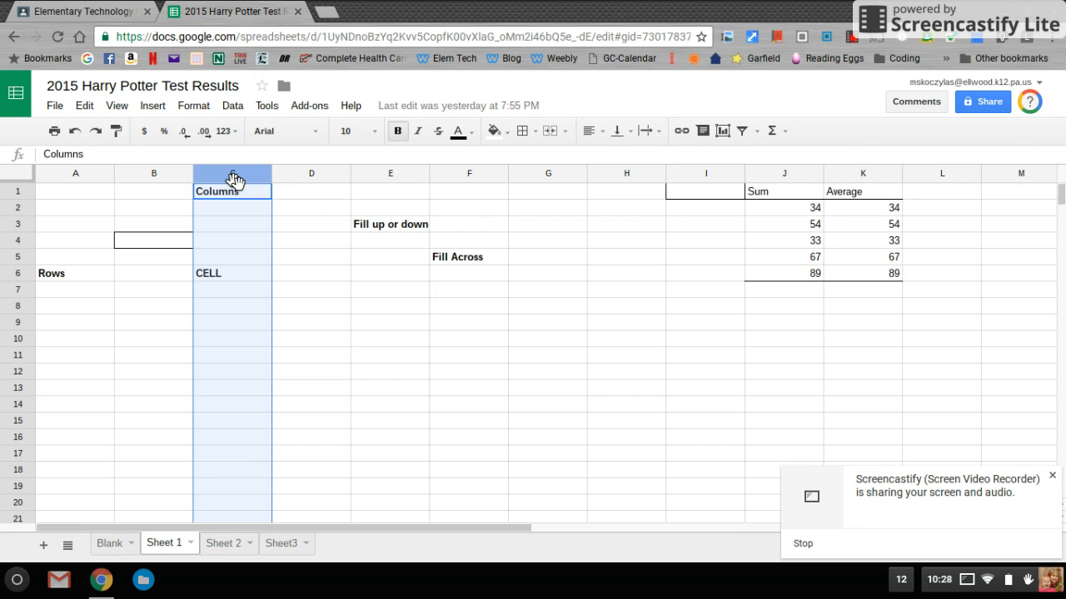
pyautogui.click(312, 170)
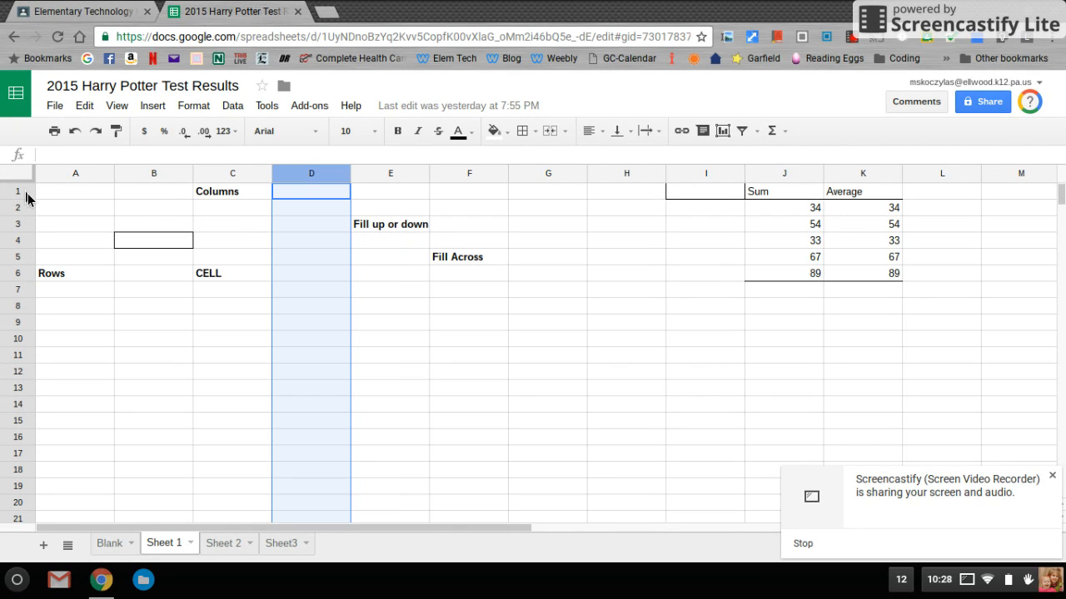
pyautogui.click(19, 275)
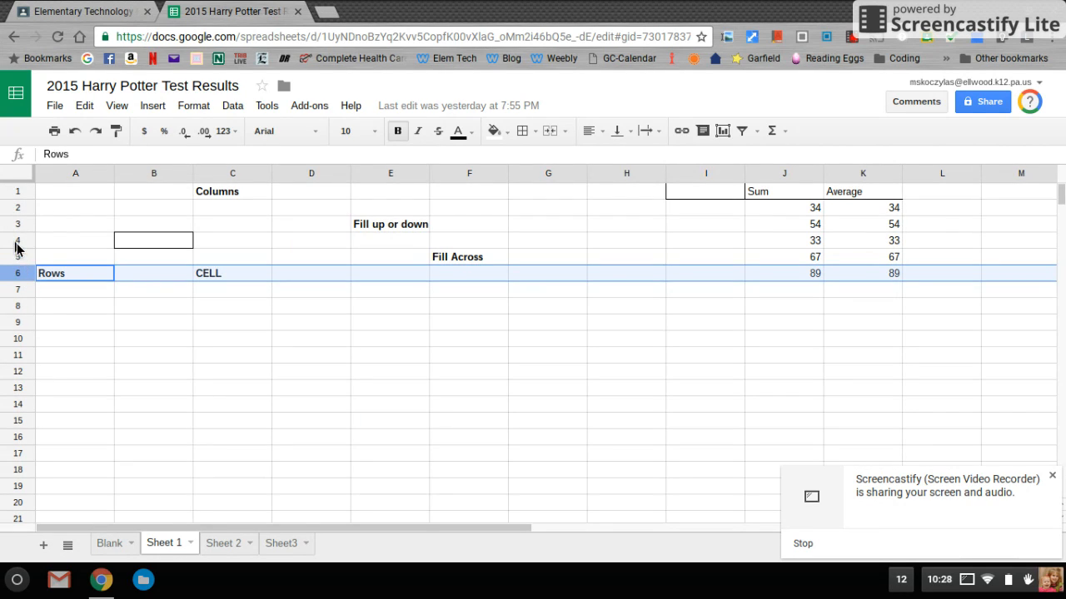
pyautogui.click(18, 241)
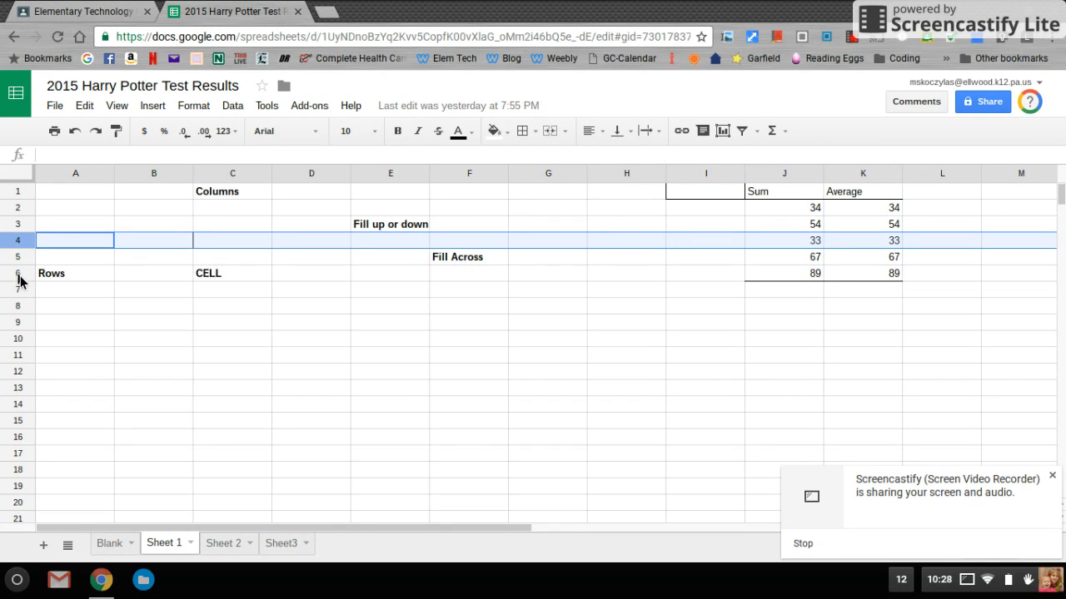
pyautogui.click(19, 275)
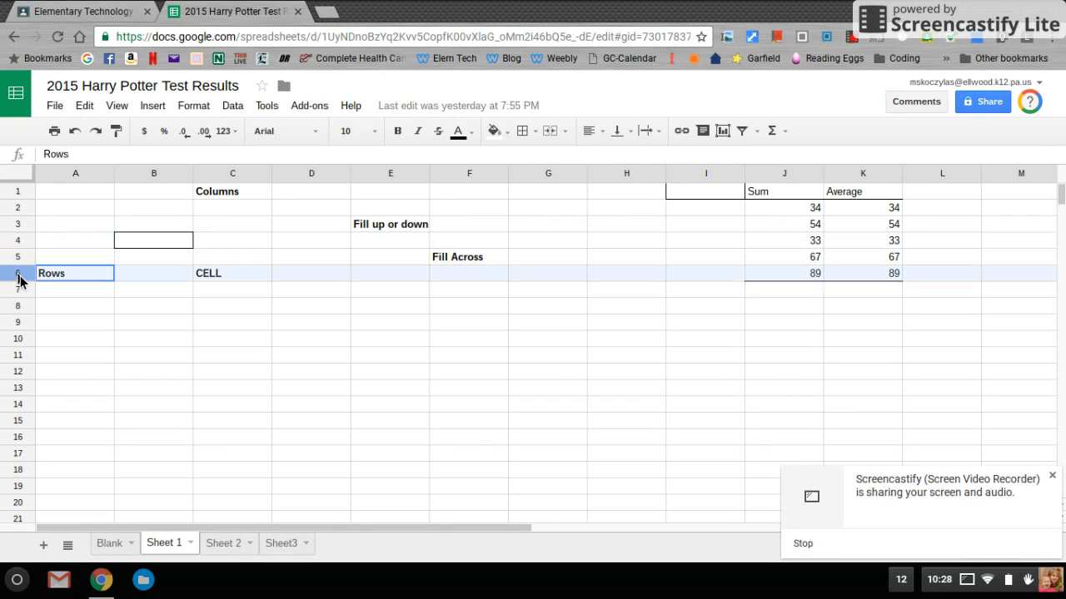
pyautogui.click(241, 279)
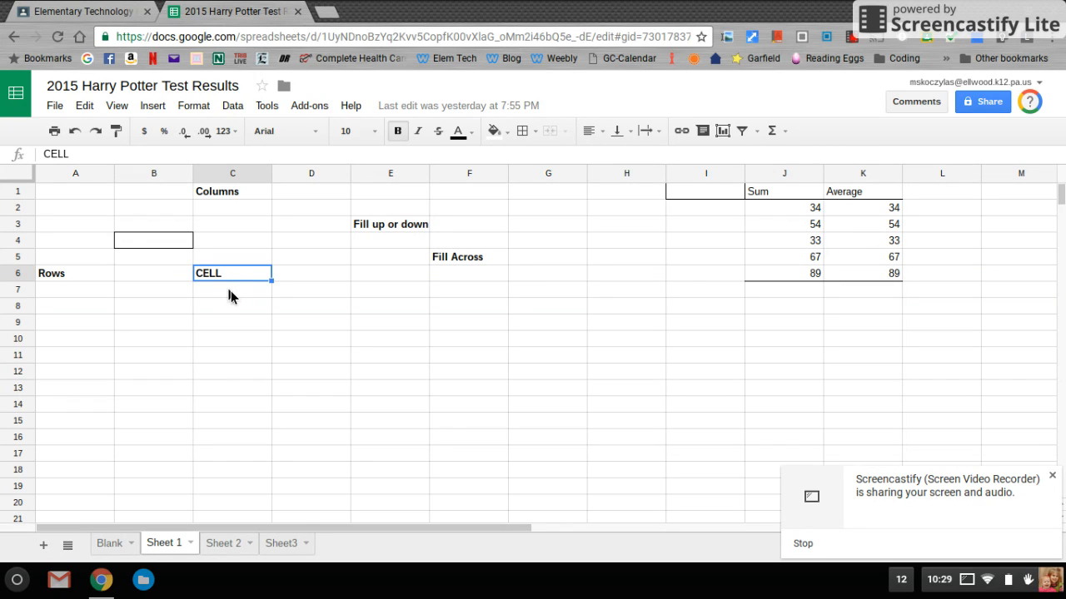
pyautogui.click(156, 240)
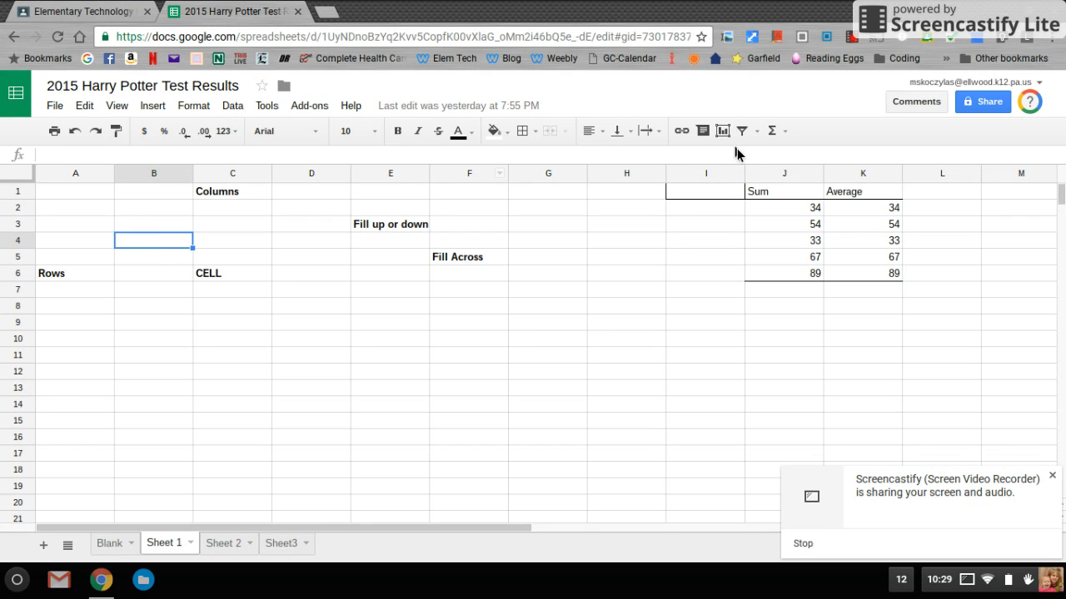
pyautogui.click(712, 192)
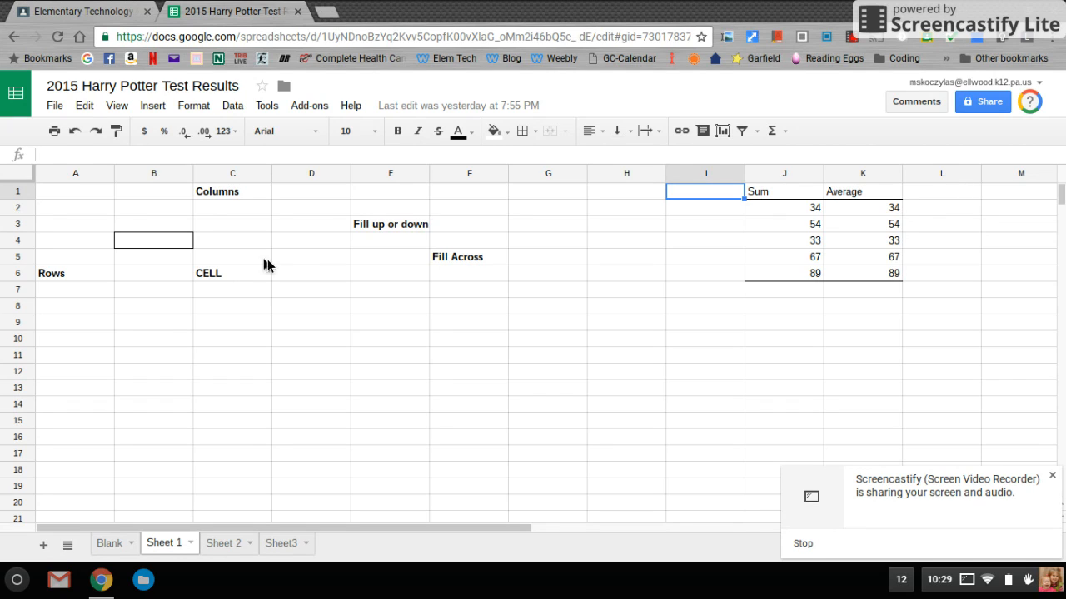
# Fill "Fill up or down" from E3 down through E12, and "Fill Across" from F5 across through H5.
pyautogui.click(375, 223)
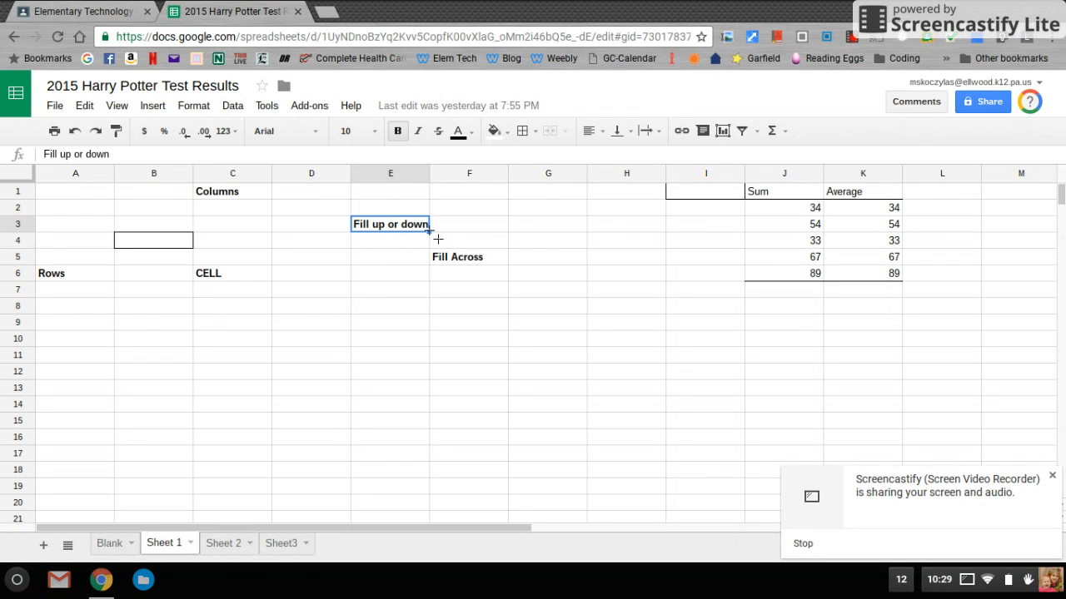
pyautogui.moveTo(438, 239); pyautogui.dragTo(428, 373)
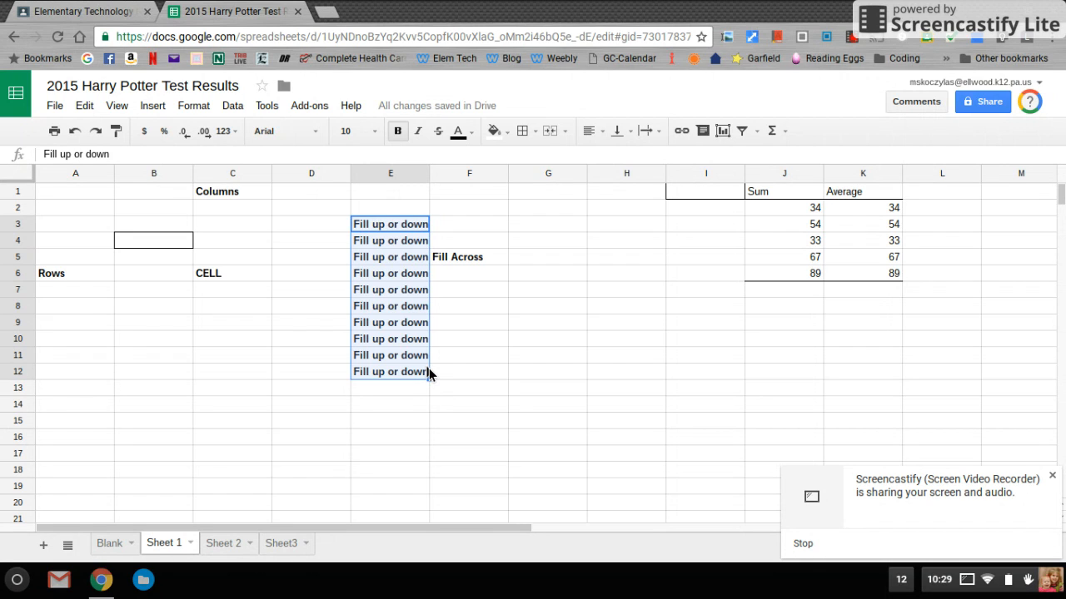
pyautogui.click(466, 259)
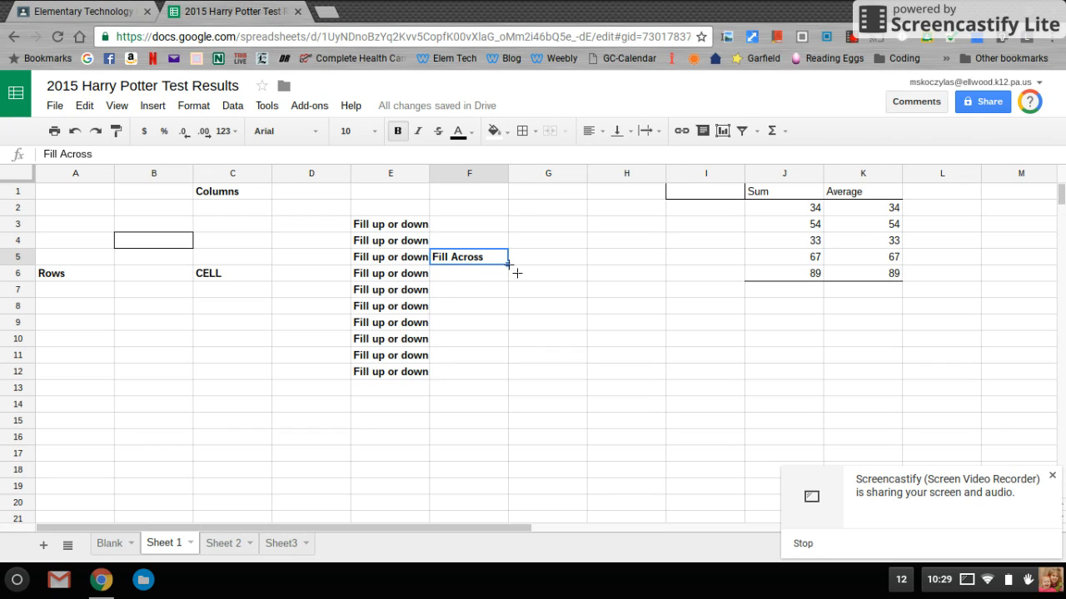
pyautogui.moveTo(507, 265); pyautogui.dragTo(638, 258)
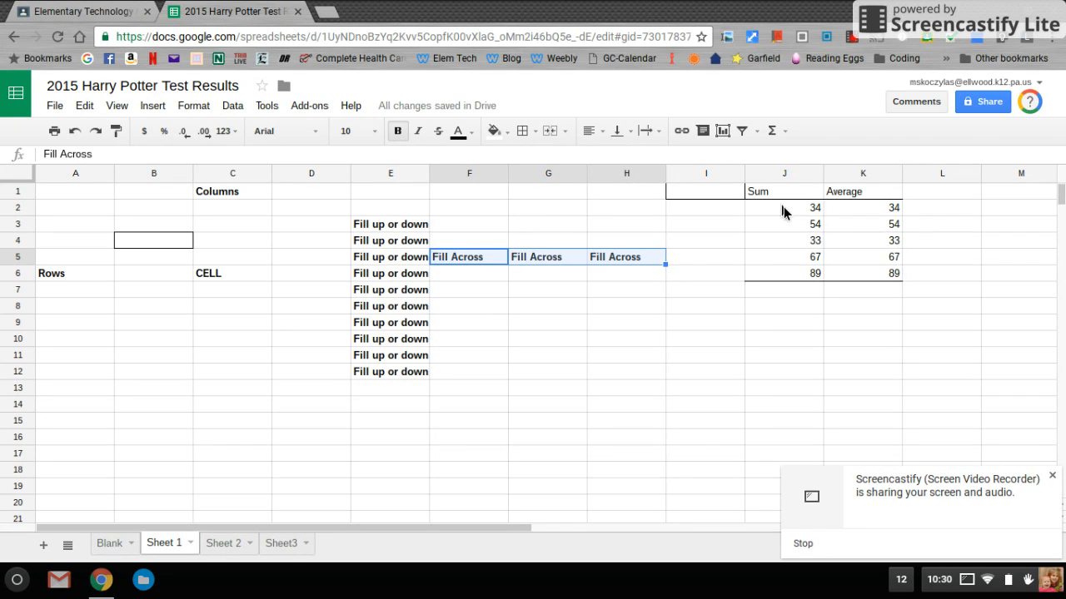
# Add the formula =SUM(J2:J6) in J7, below the numbers in the Sum column.
pyautogui.moveTo(794, 210); pyautogui.dragTo(786, 268)
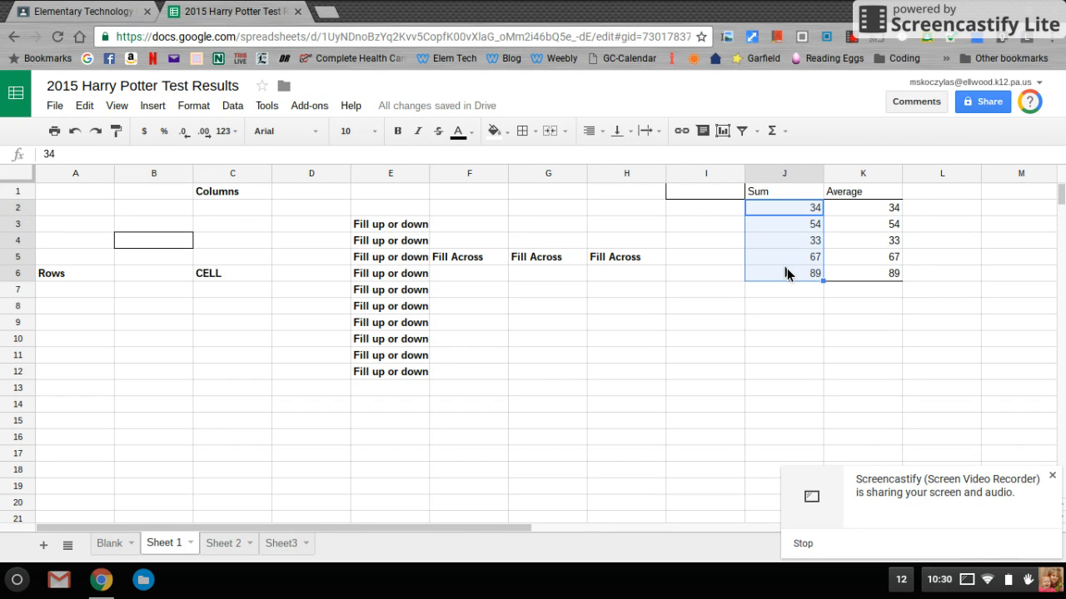
pyautogui.click(774, 133)
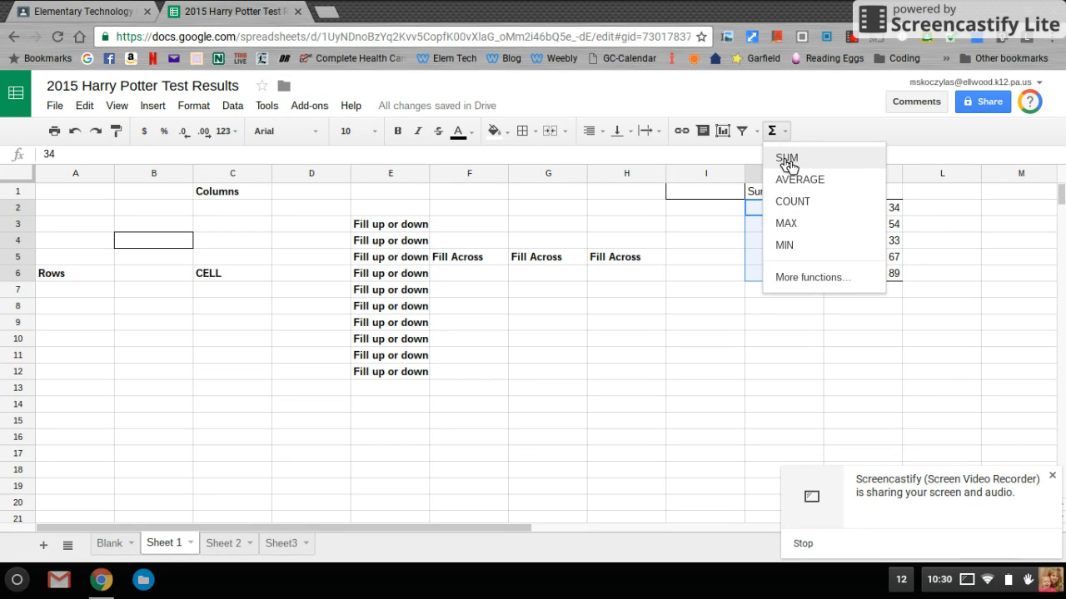
pyautogui.click(787, 159)
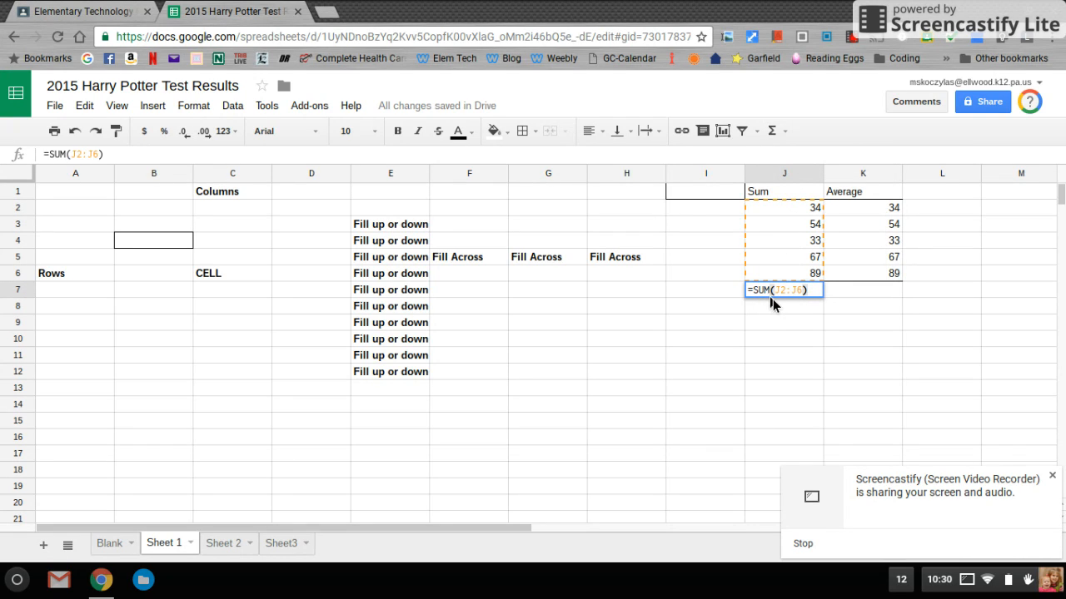
pyautogui.press('Return')
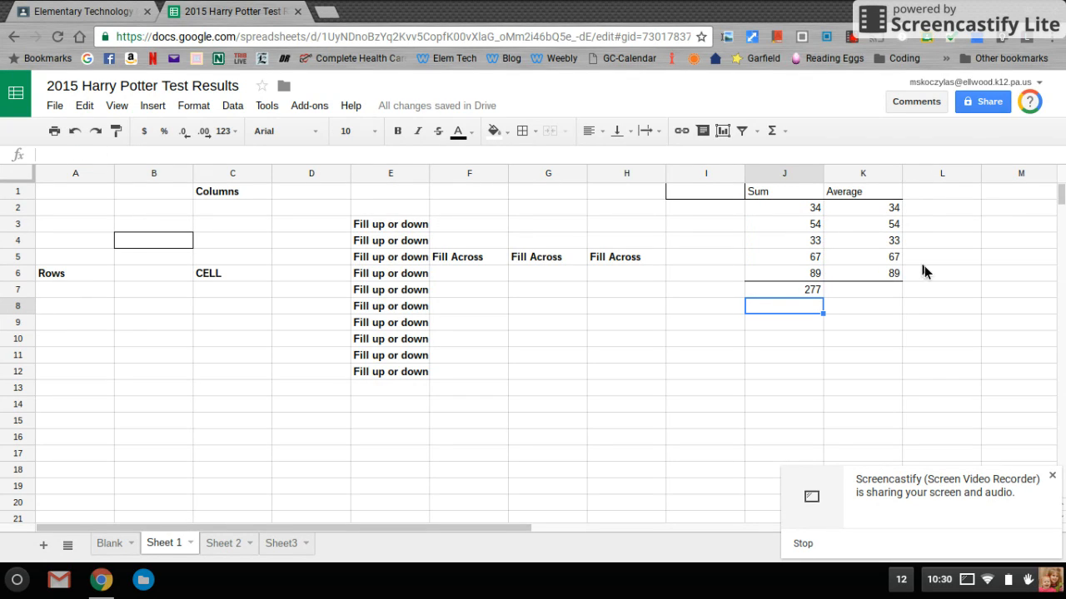
# Add the formula =AVERAGE(K2:K6) in K7, below the numbers in the Average column.
pyautogui.moveTo(884, 217); pyautogui.dragTo(882, 272)
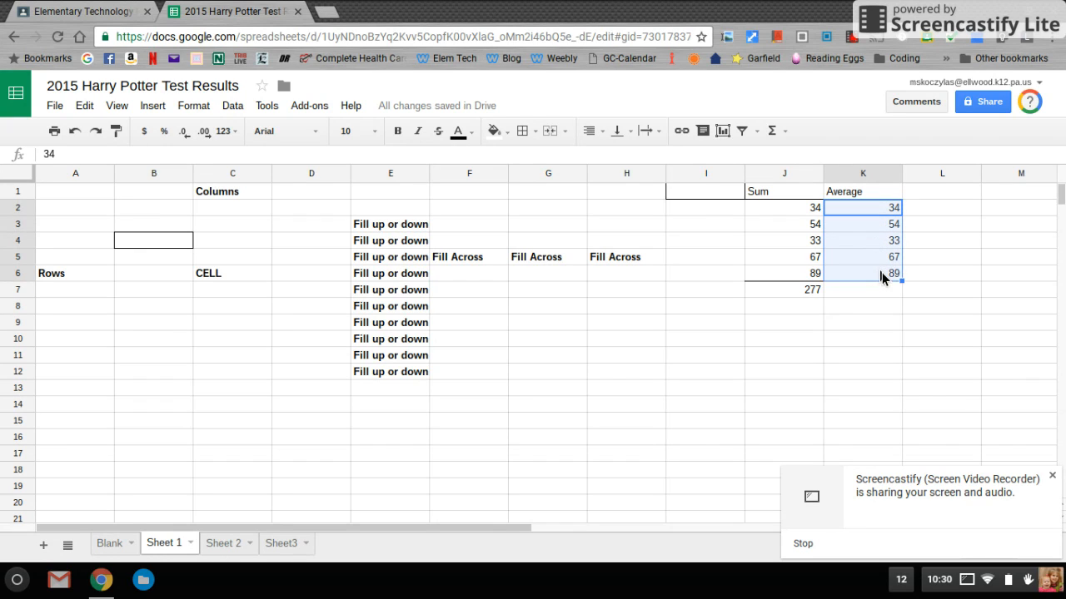
pyautogui.click(785, 134)
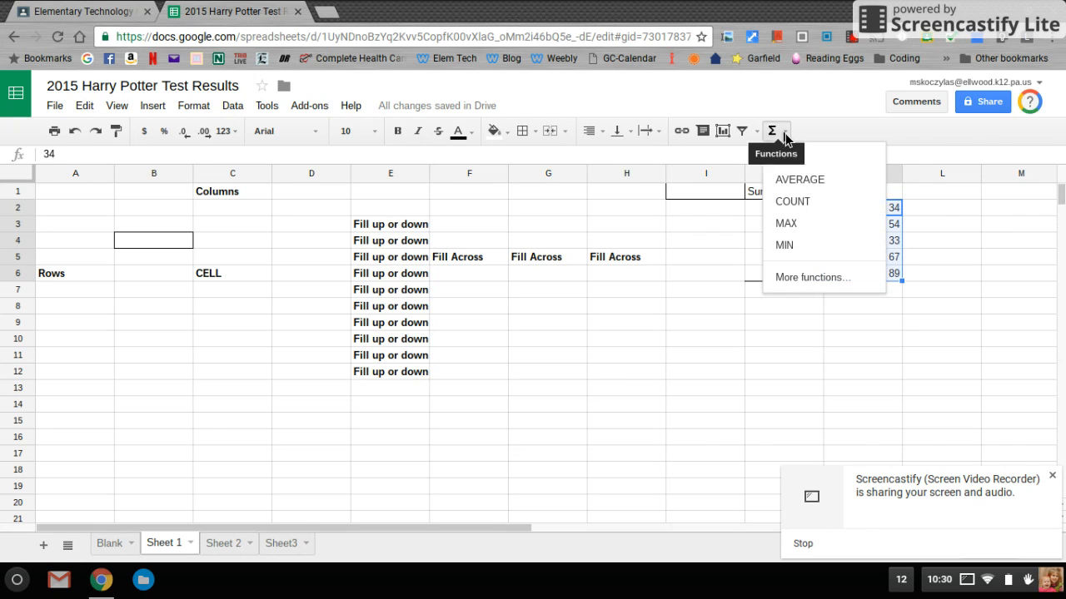
pyautogui.click(797, 180)
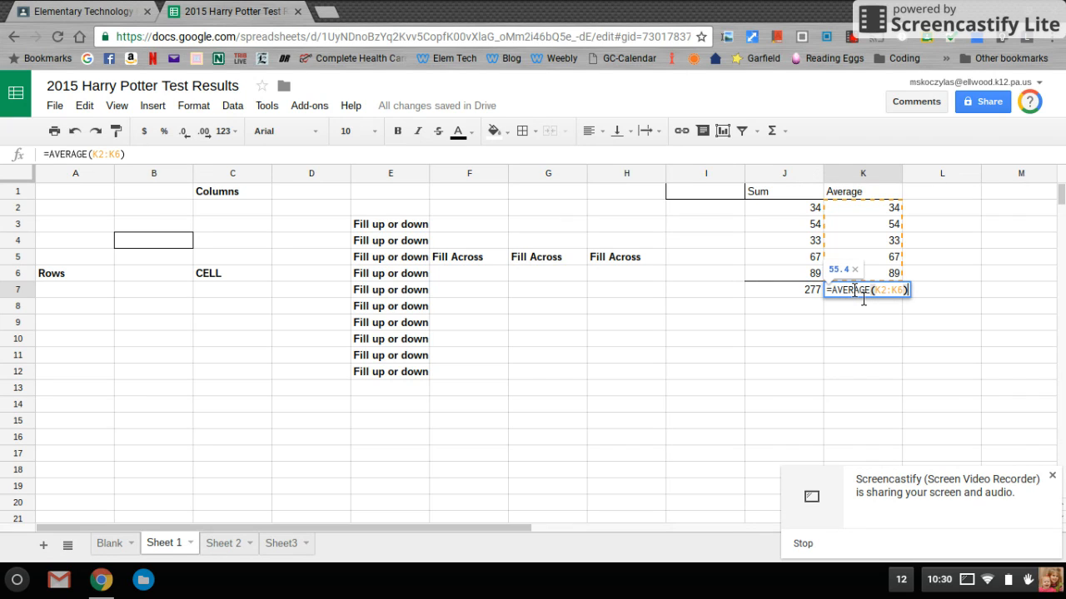
pyautogui.press('Return')
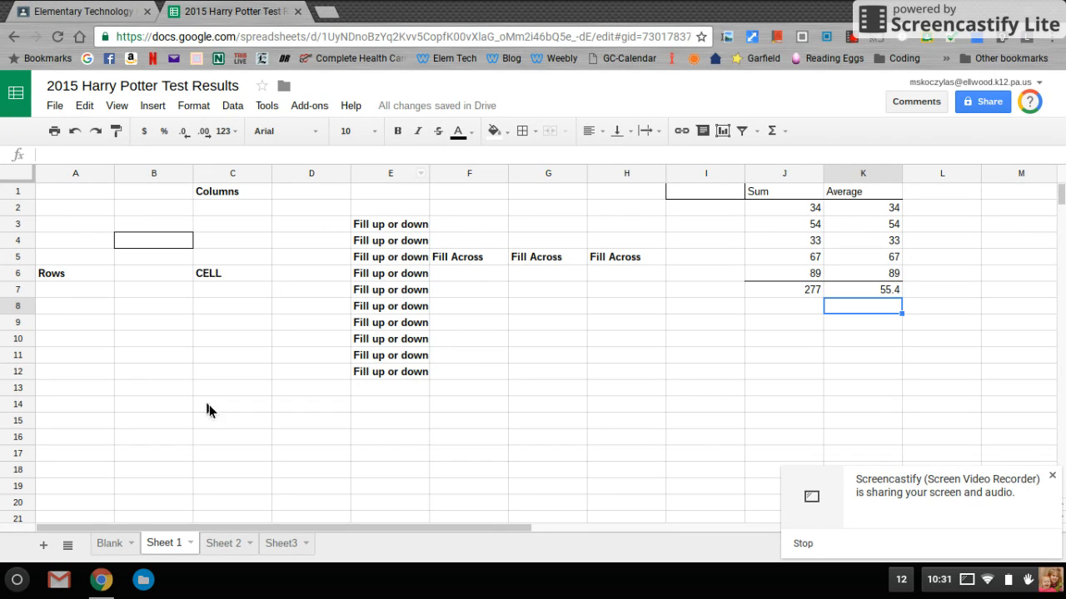
# Review the 2015 house counts by teacher on Sheet 2, and open the blank Sheet3.
pyautogui.click(224, 543)
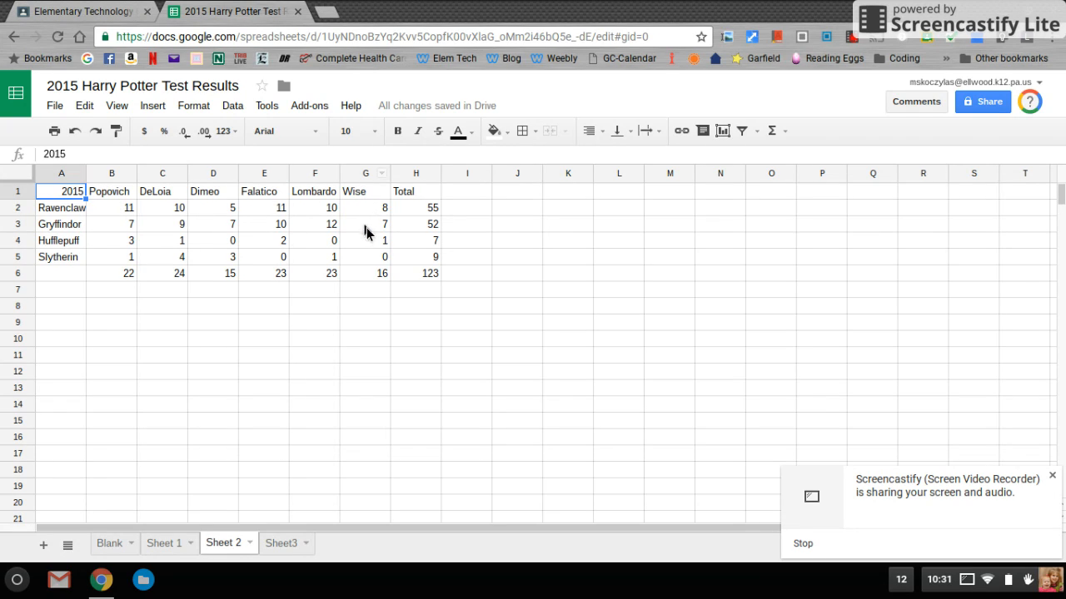
pyautogui.click(113, 206)
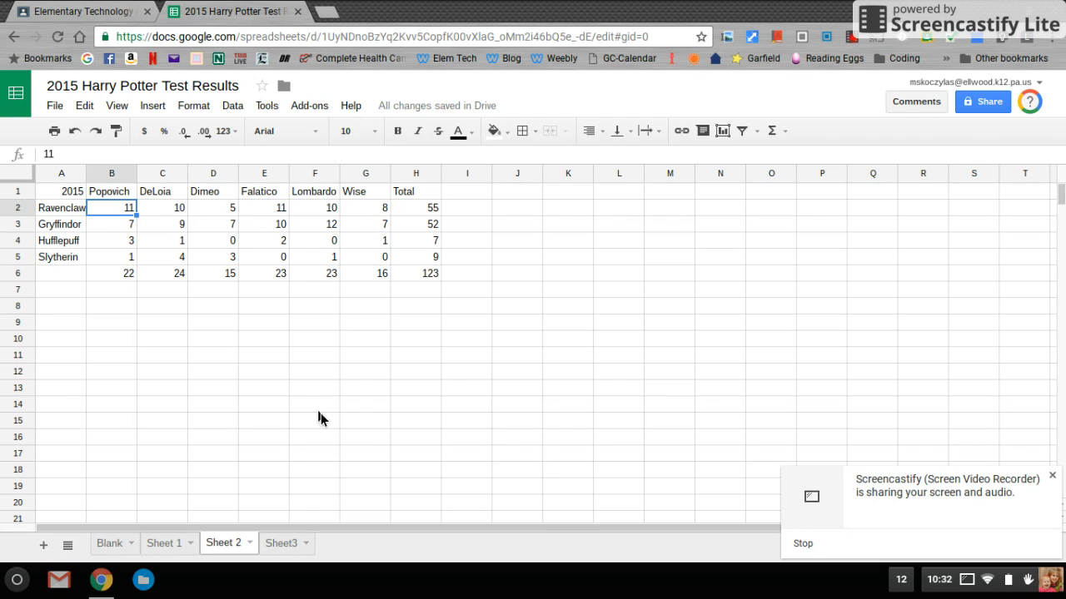
pyautogui.click(291, 545)
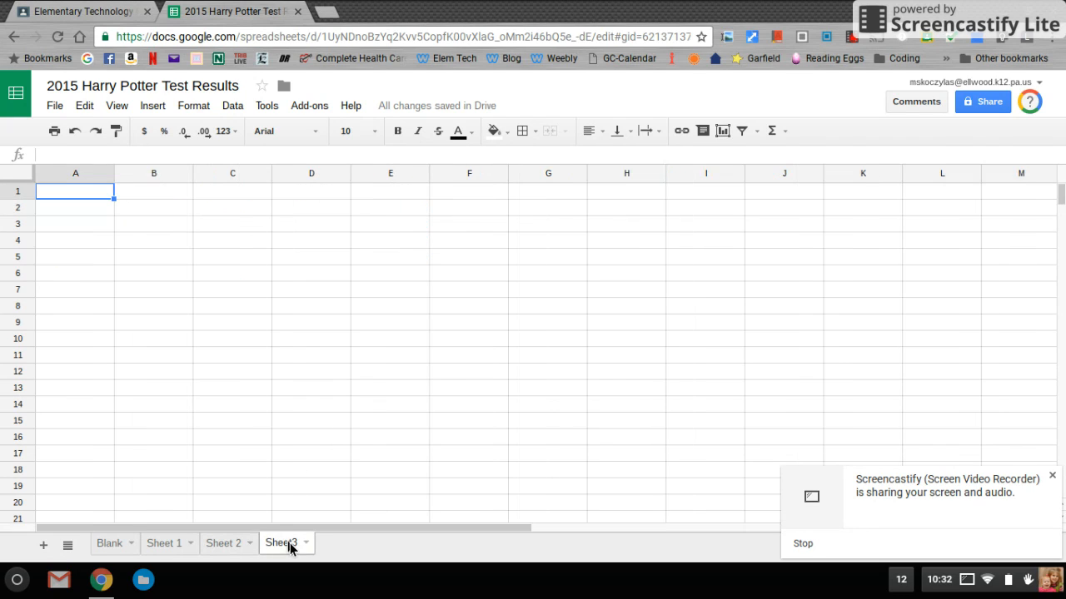
pyautogui.click(130, 293)
pyautogui.write('2016')
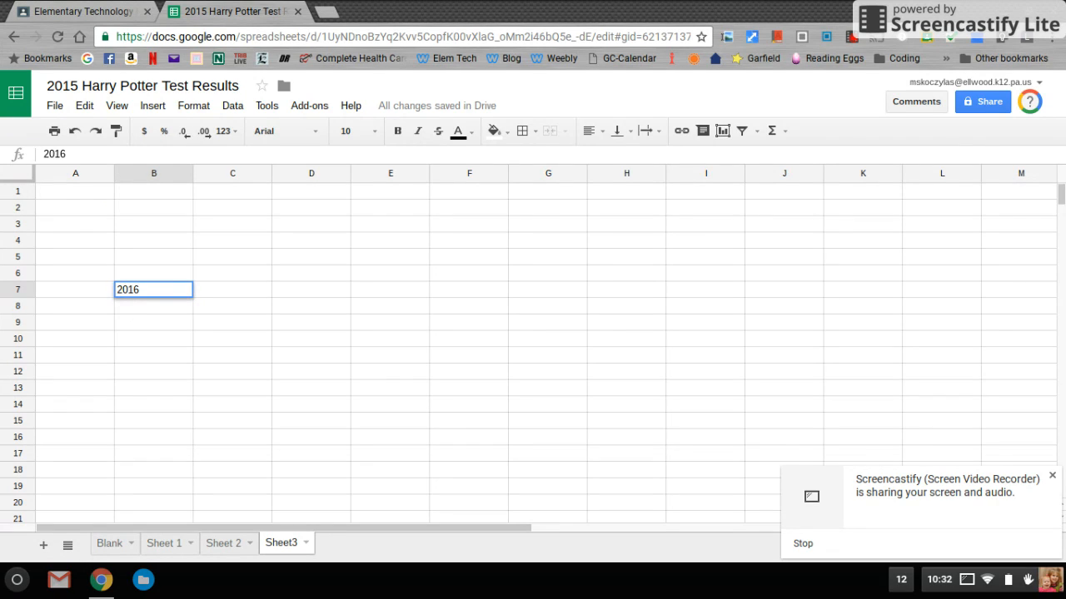
pyautogui.press('Return')
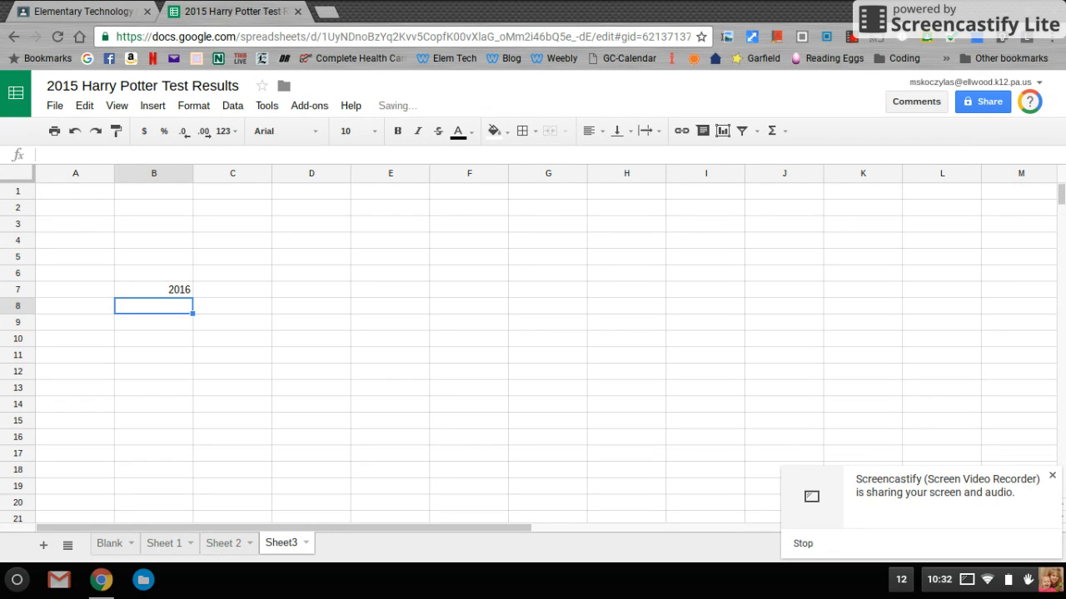
pyautogui.click(176, 289)
pyautogui.press('Delete')
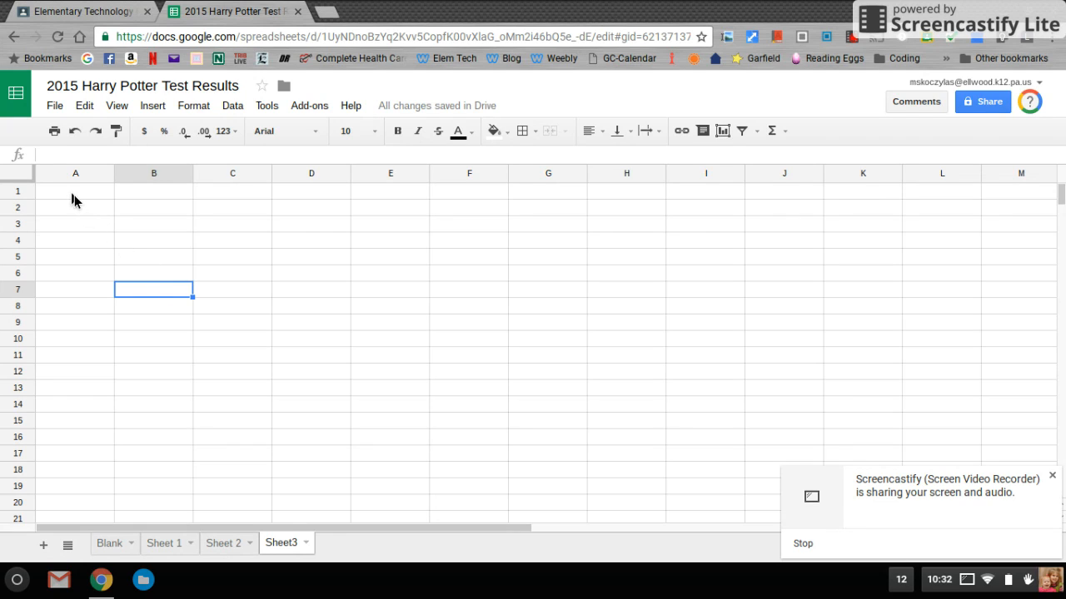
# Enter 2016 in cell A1 and the heading "teachers names" in B1 of Sheet3.
pyautogui.click(72, 196)
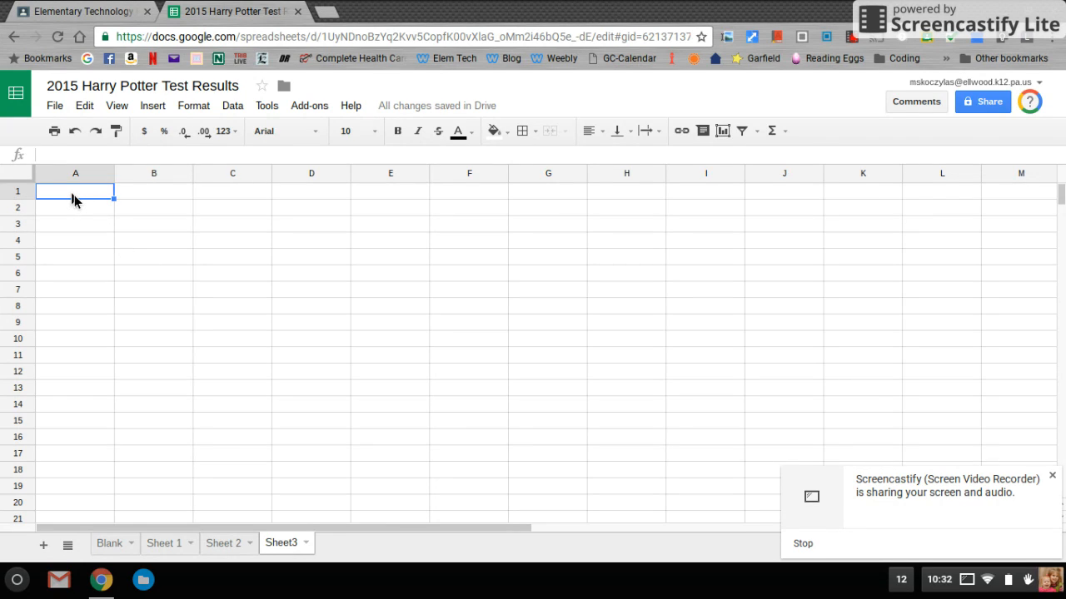
pyautogui.write('2016')
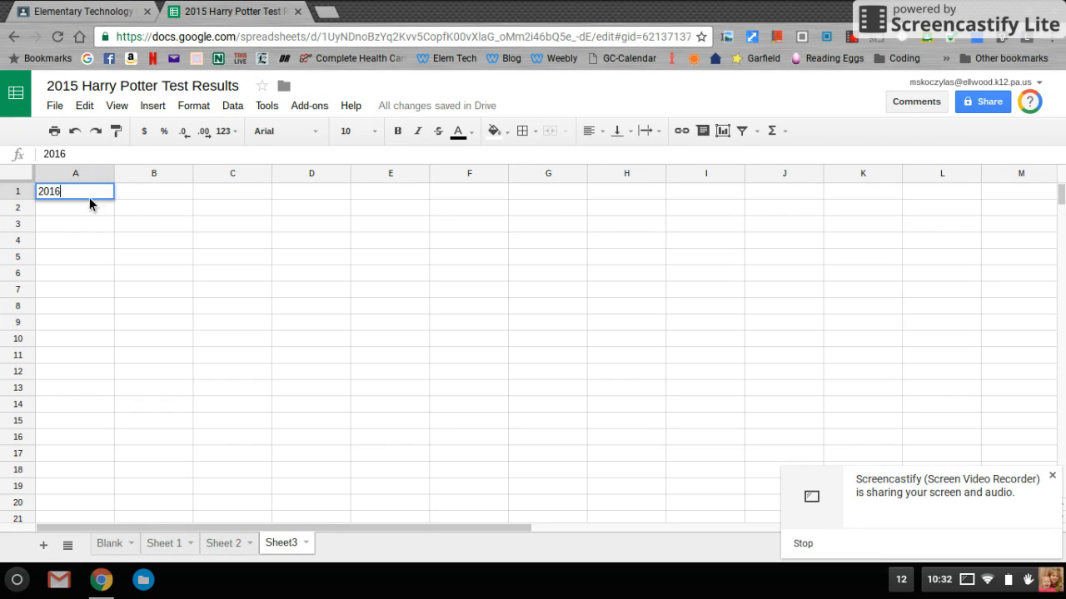
pyautogui.click(145, 198)
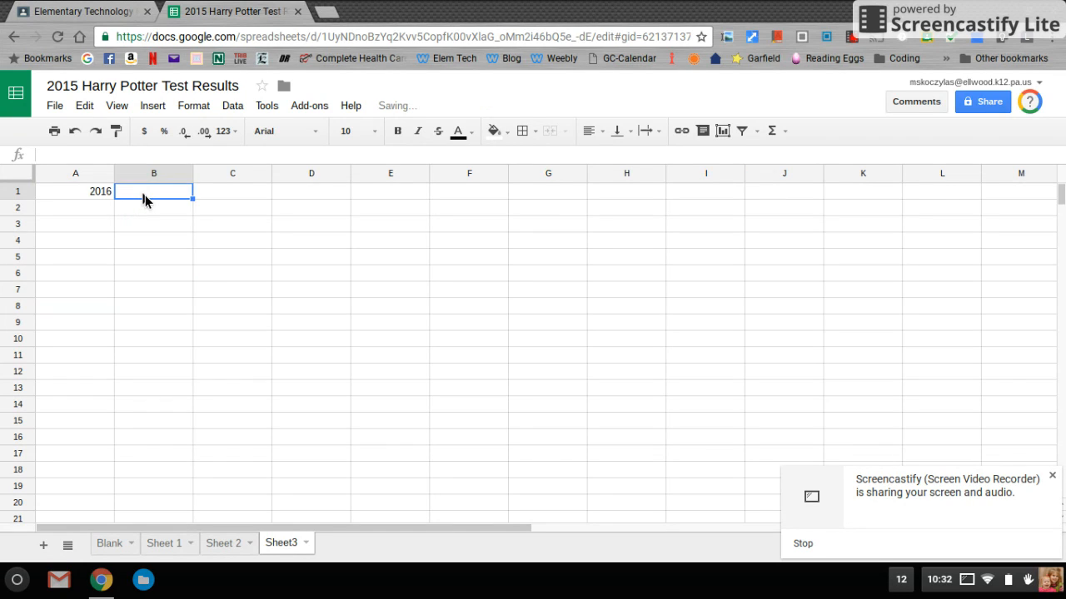
pyautogui.write('teac')
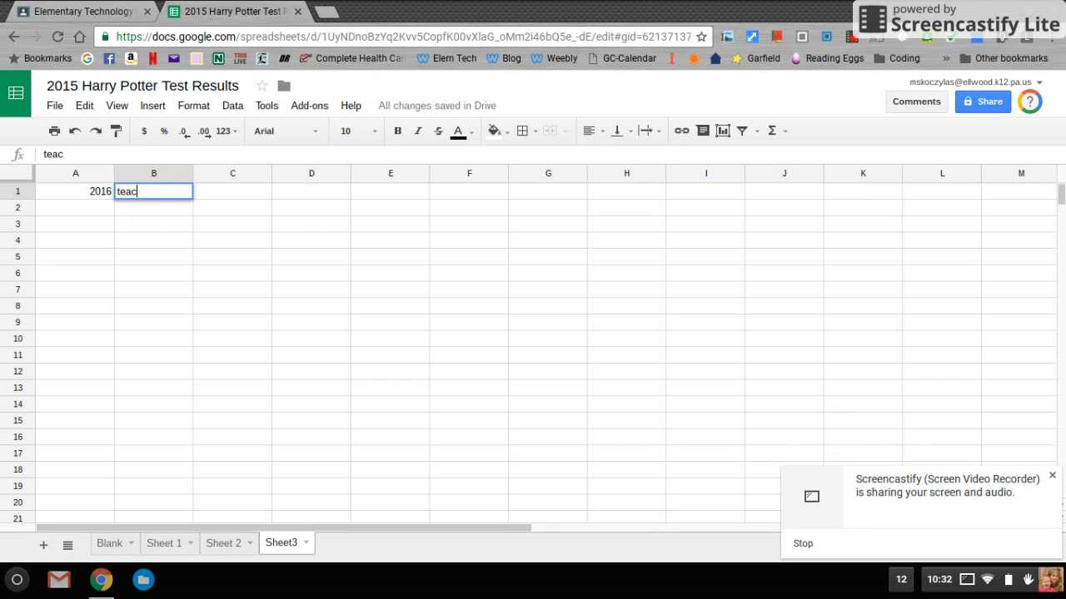
pyautogui.write('hers names')
pyautogui.click(220, 200)
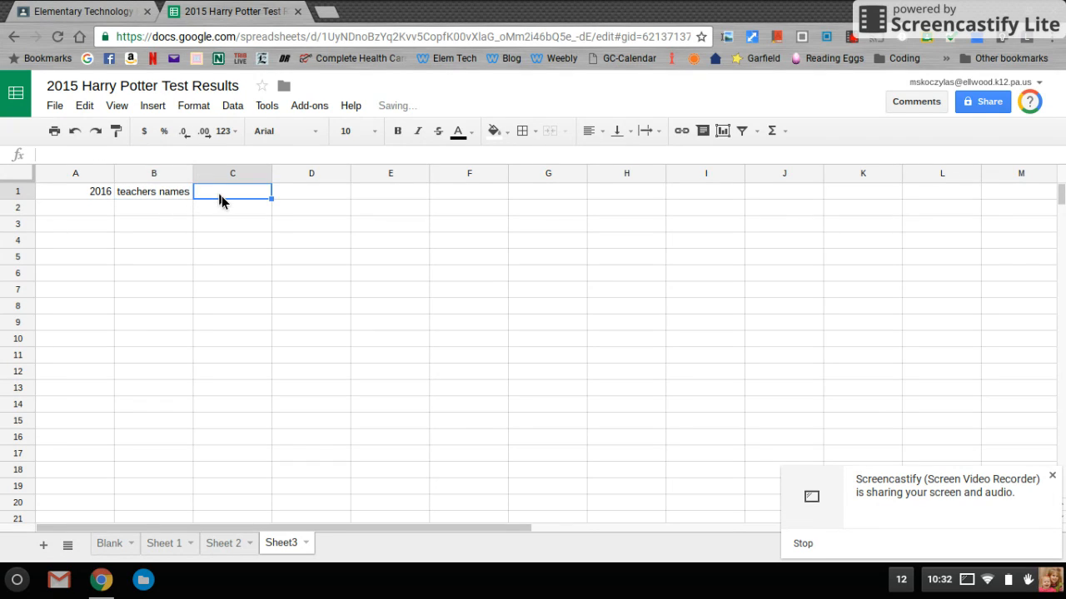
pyautogui.click(305, 200)
pyautogui.click(371, 197)
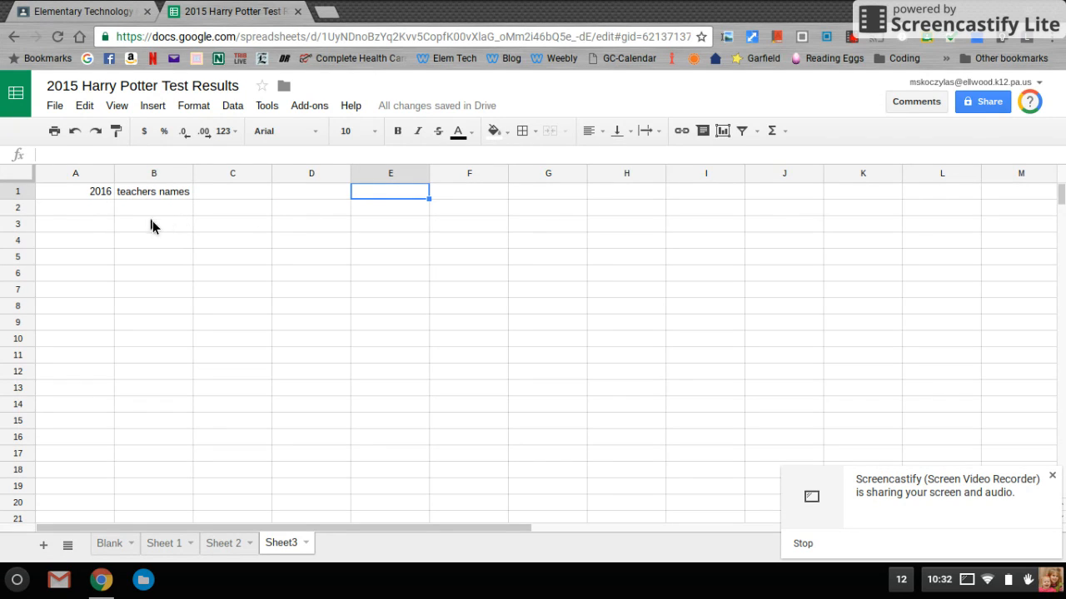
# Enter the house name Ravenclaw in cell A2 of Sheet3.
pyautogui.click(79, 209)
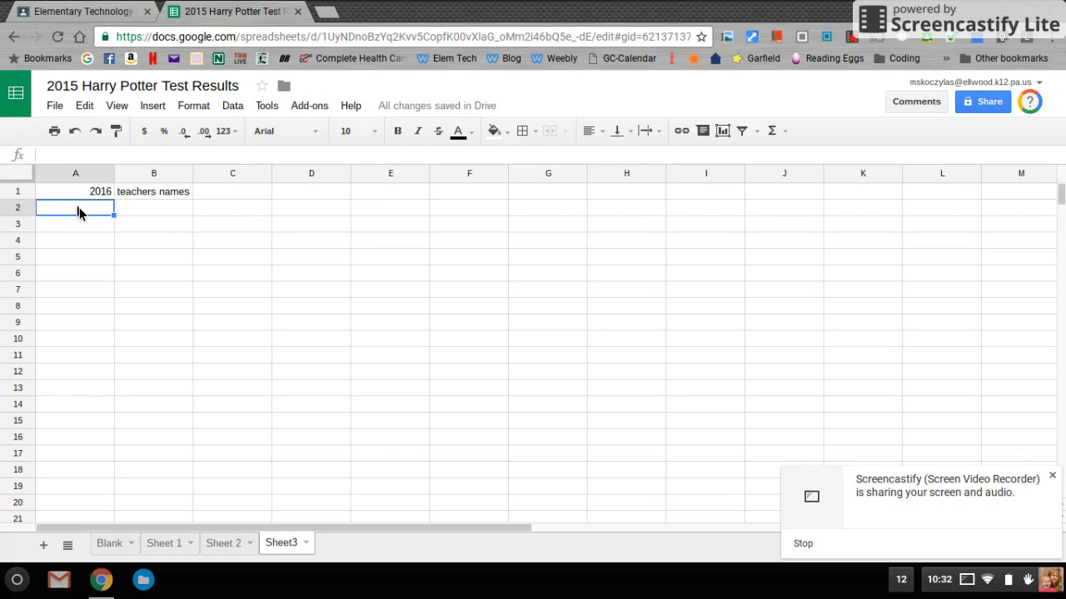
pyautogui.write('Ravenclaw')
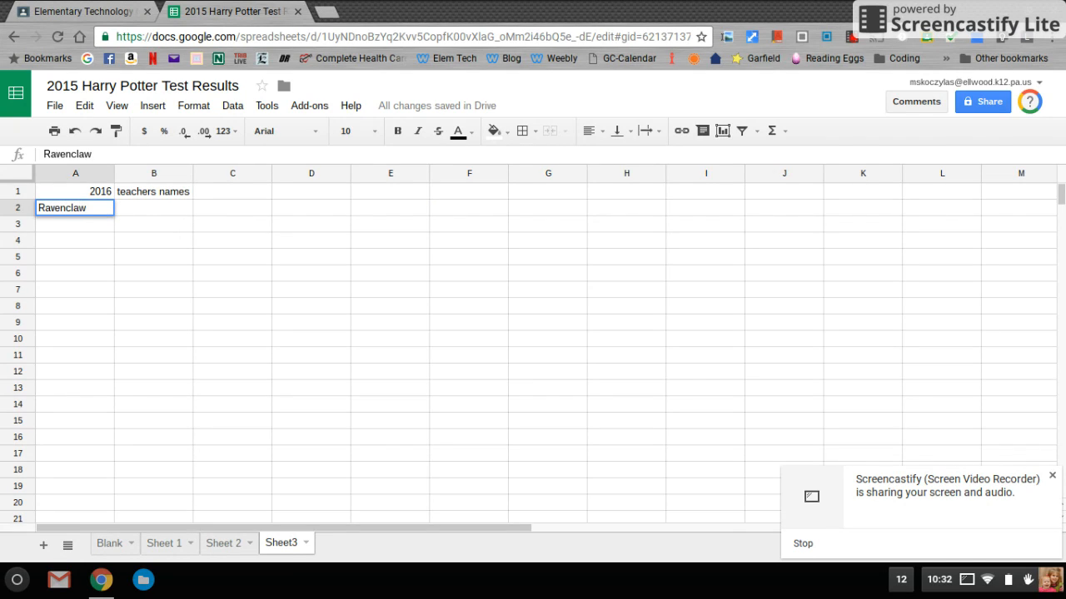
pyautogui.press('Return')
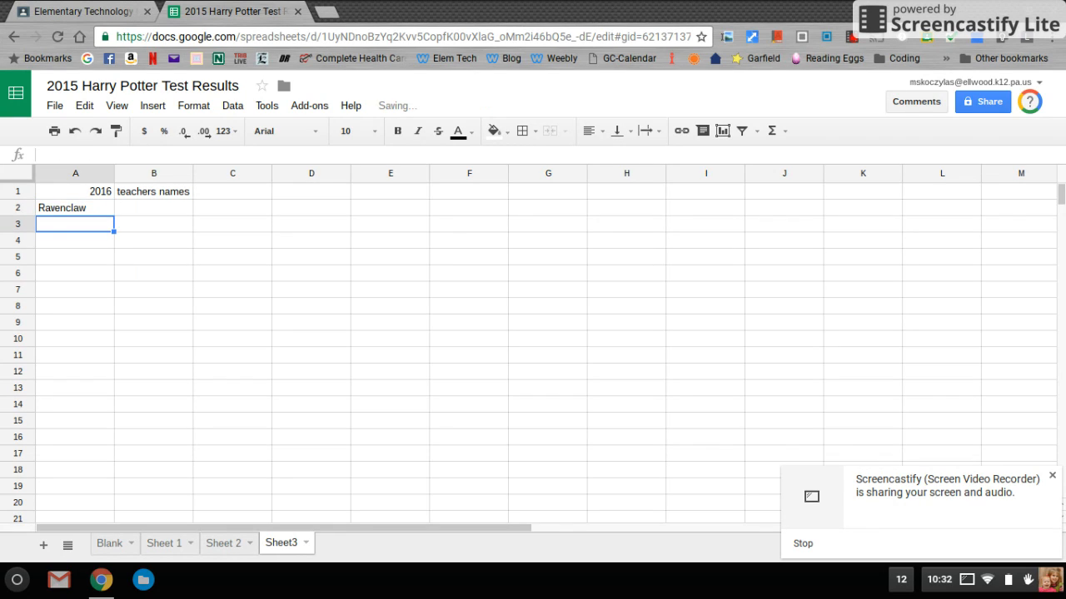
pyautogui.press('Return')
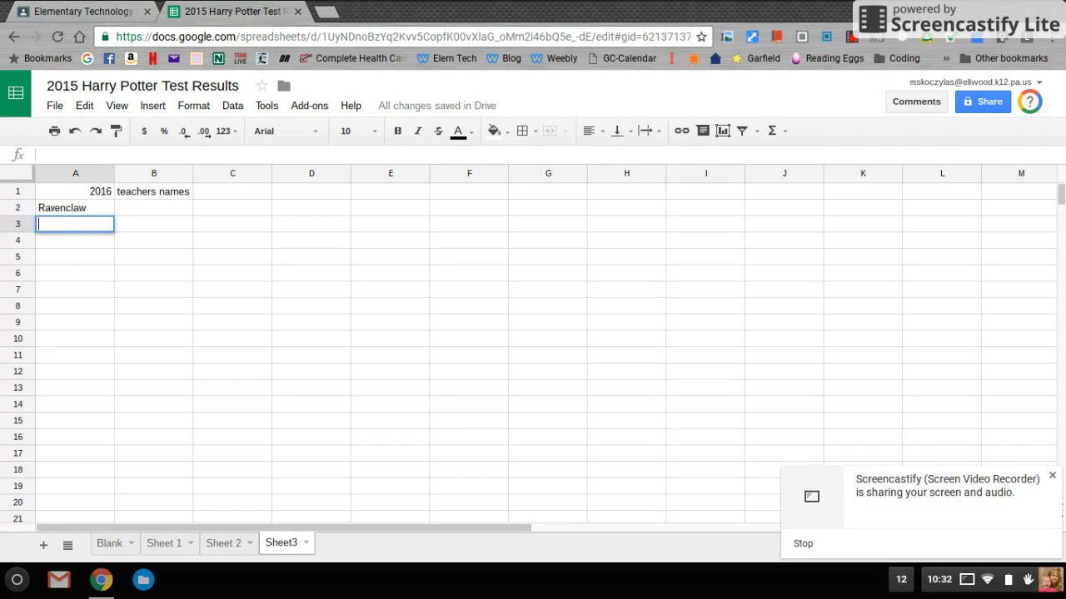
pyautogui.click(208, 214)
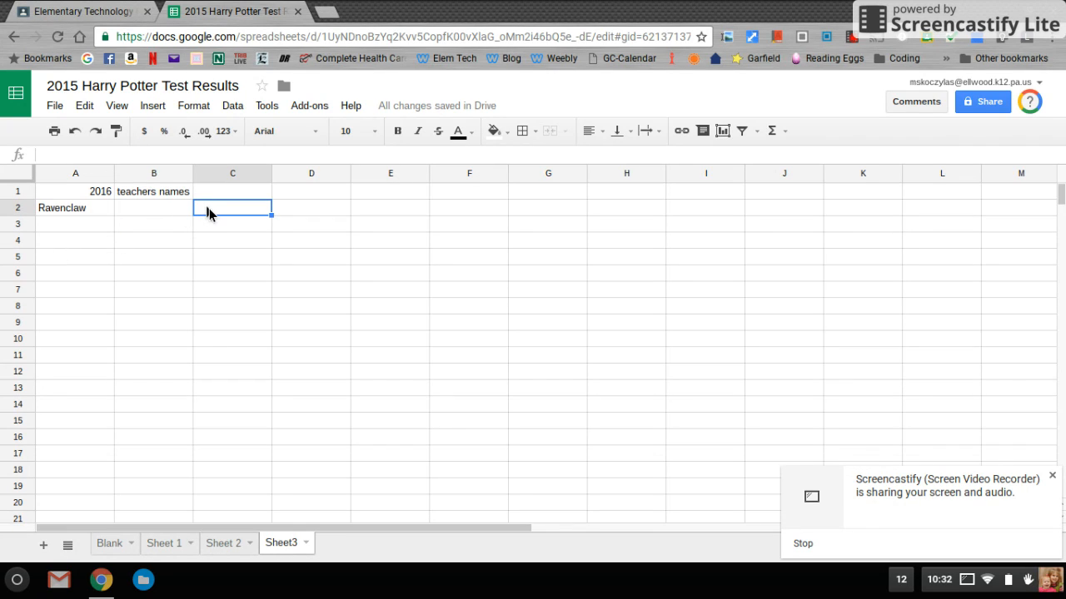
pyautogui.write('fjk')
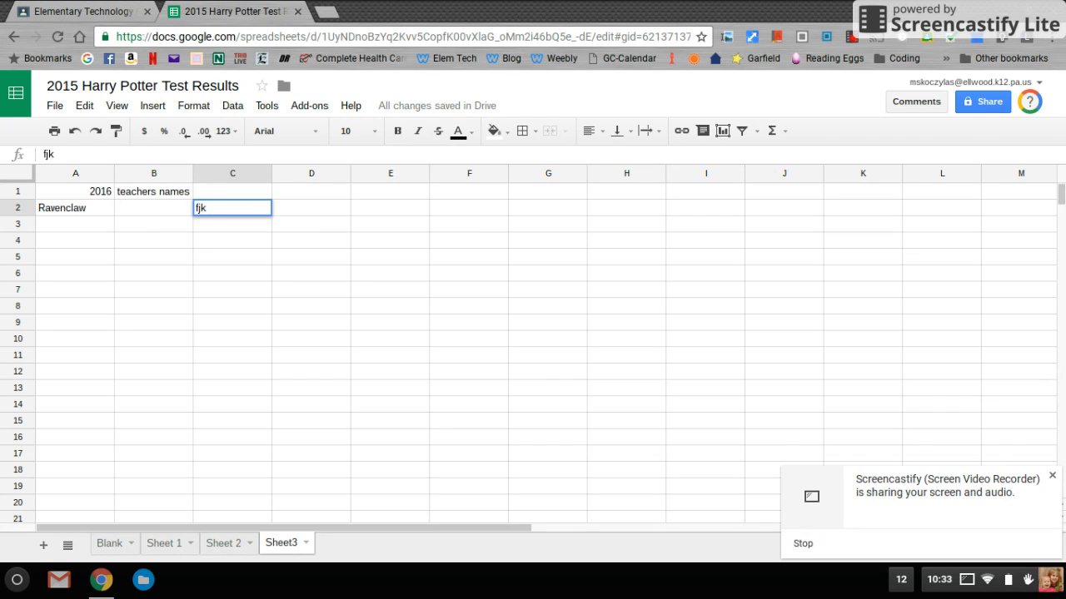
pyautogui.press('BackSpace')
pyautogui.press('BackSpace')
pyautogui.press('BackSpace')
# Delete the "teachers names" heading from cell B1.
pyautogui.click(164, 198)
pyautogui.press('BackSpace')
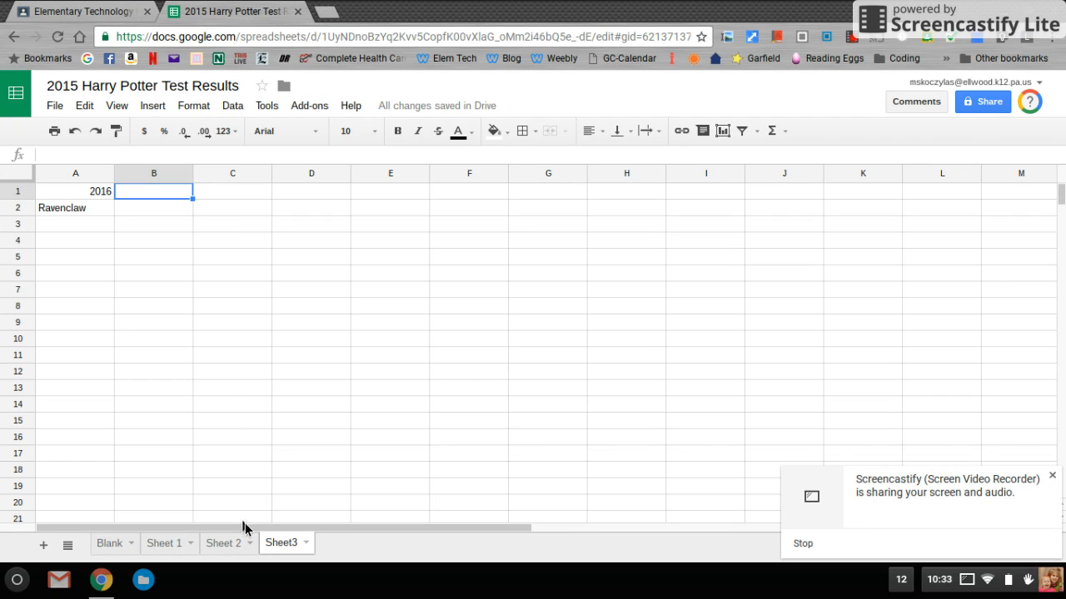
# On Sheet 2, select the Ravenclaw counts B2:G2, and separately the column B counts B2:B5, viewing the available functions for each range.
pyautogui.click(236, 546)
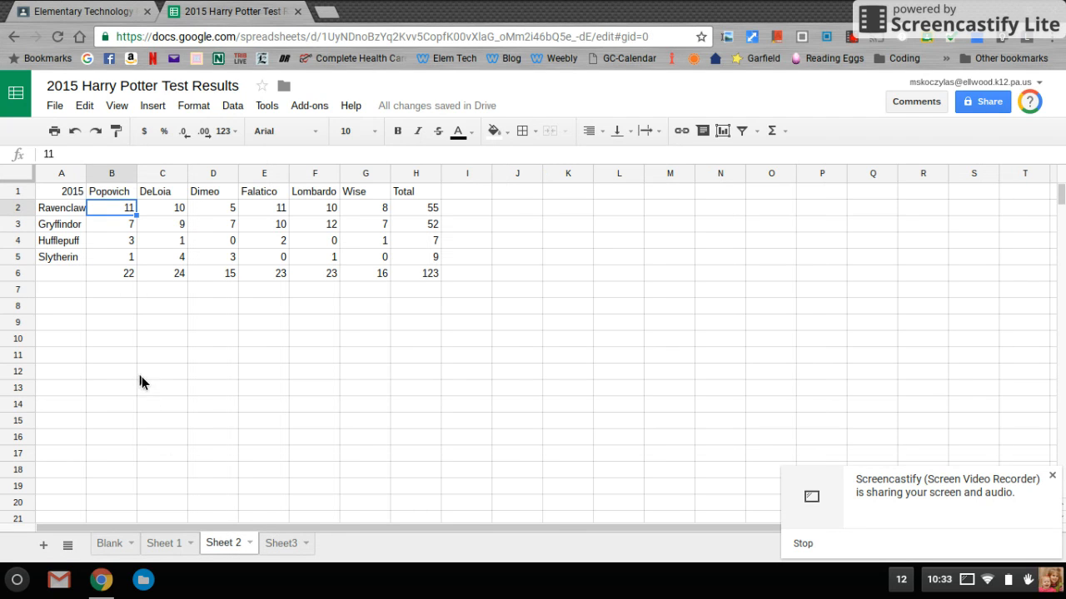
pyautogui.moveTo(106, 209); pyautogui.dragTo(366, 210)
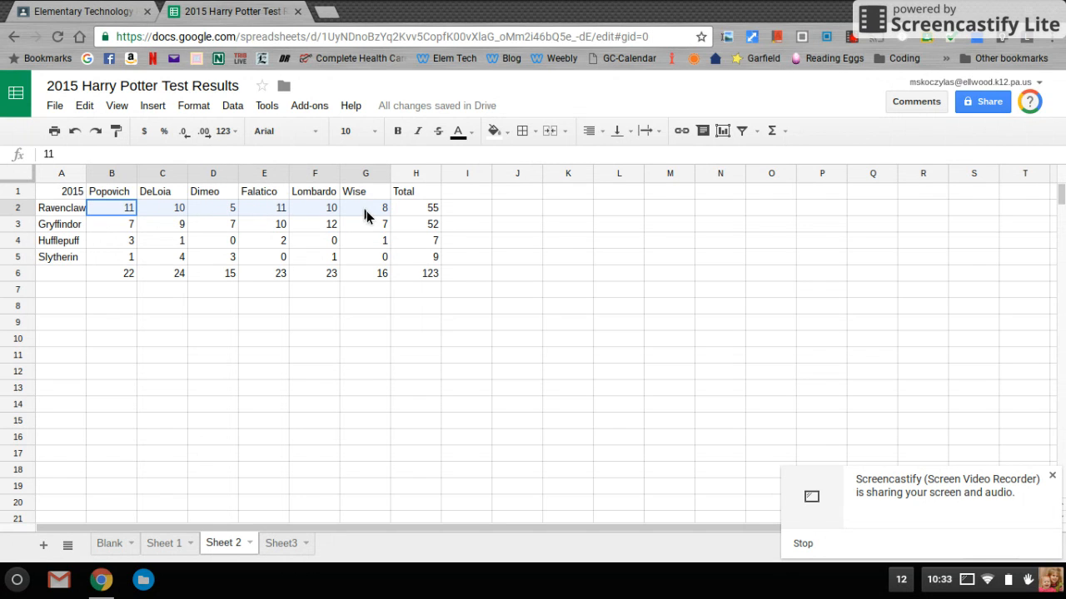
pyautogui.click(773, 133)
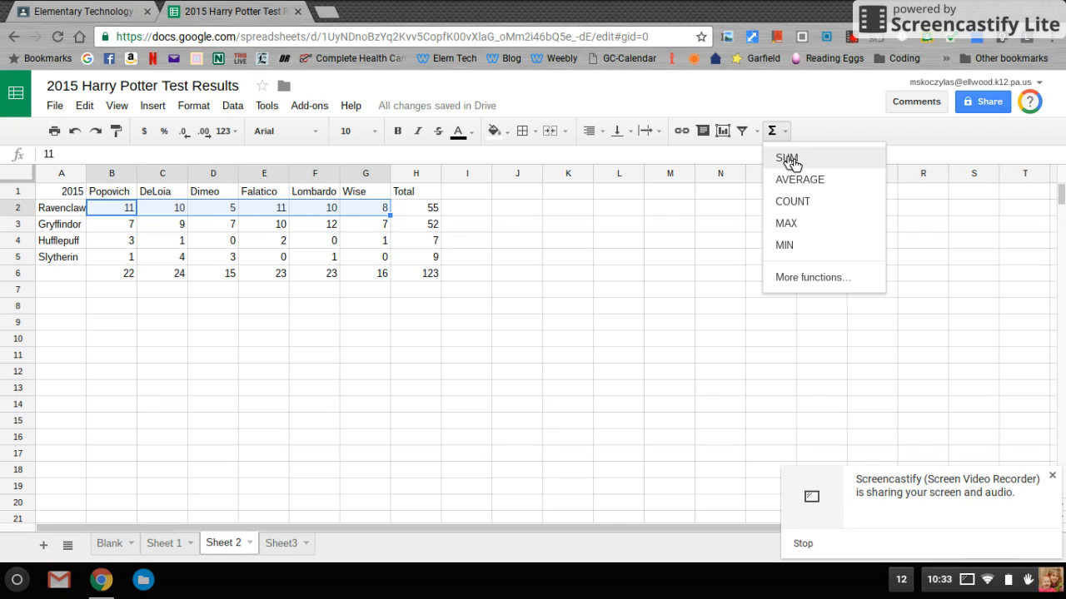
pyautogui.click(119, 214)
pyautogui.moveTo(119, 214); pyautogui.dragTo(127, 260)
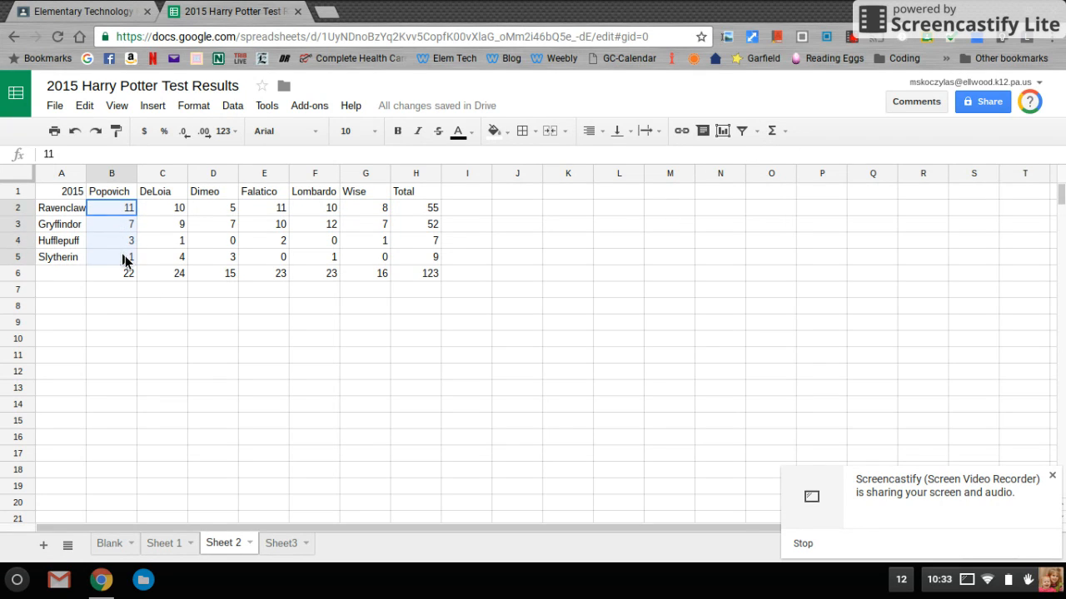
pyautogui.click(772, 132)
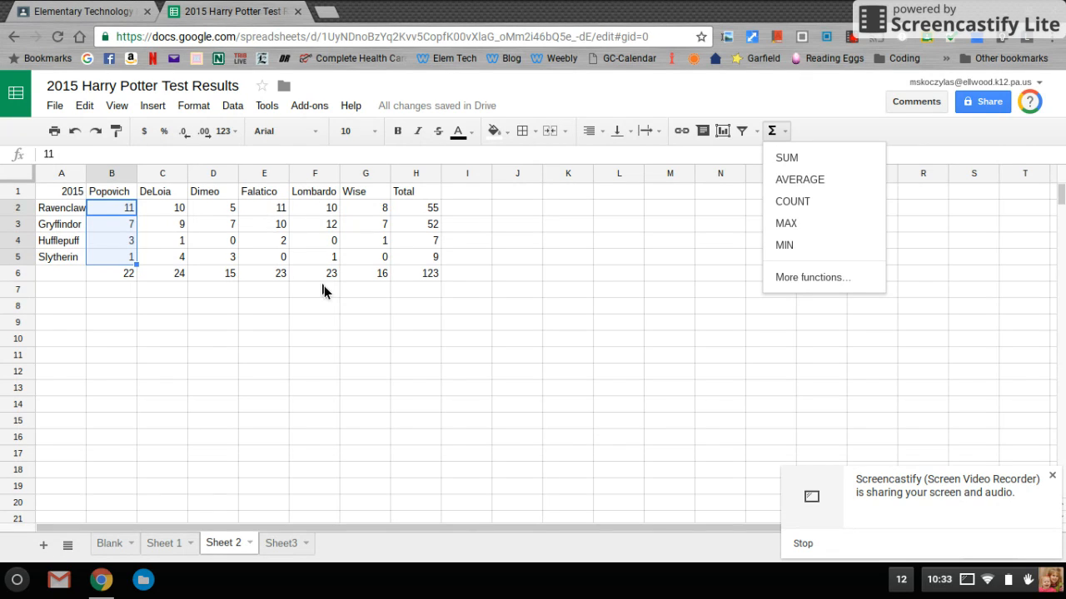
# Switch to the Elementary Technology class in Google Classroom and open the attached Harry Potter Houses 2016 spreadsheet.
pyautogui.click(81, 10)
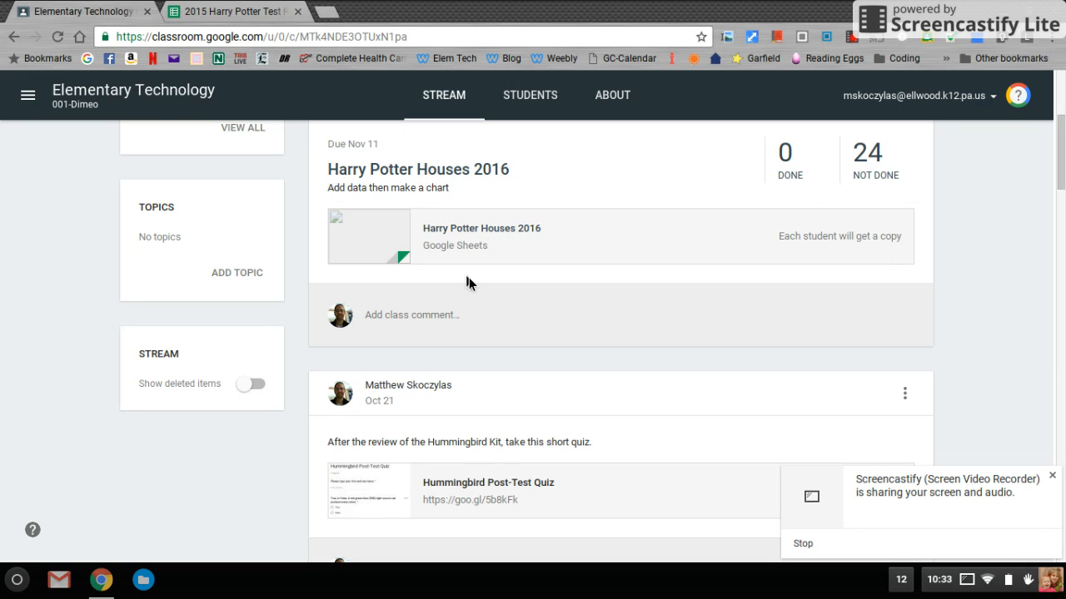
pyautogui.click(528, 233)
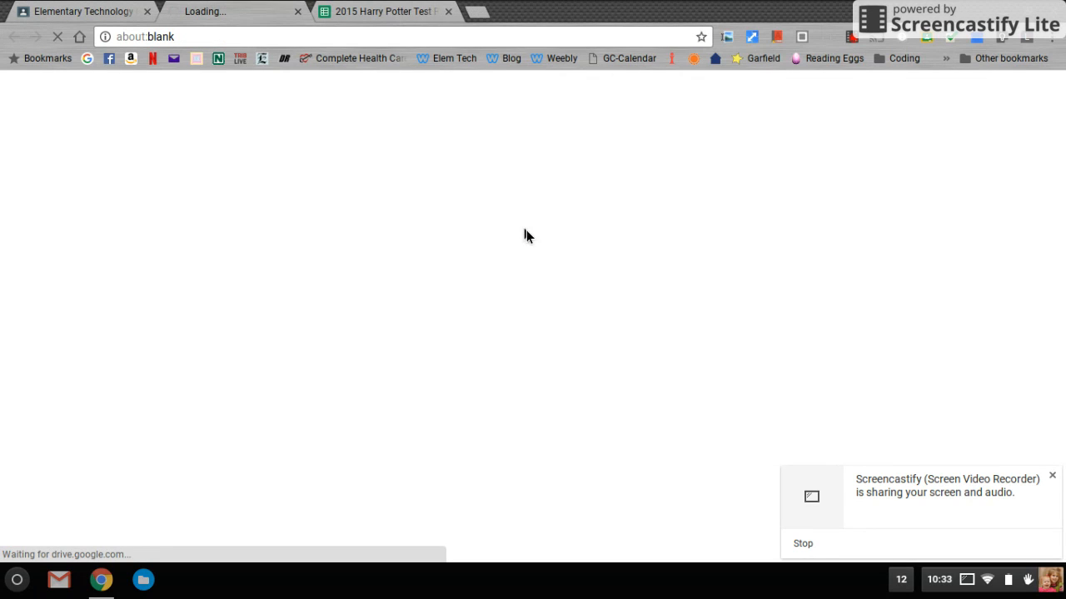